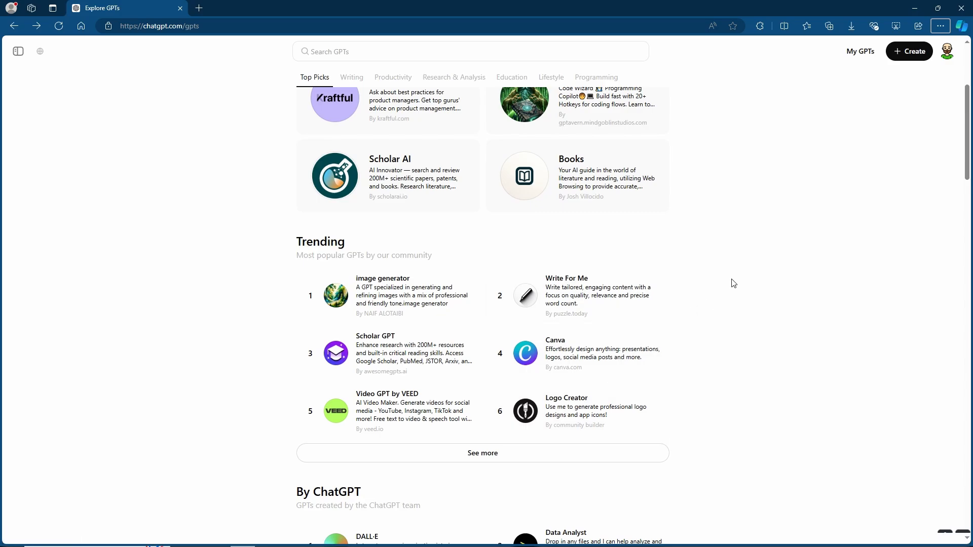
# Step: Browse the GPT store's categories, from Trending and Writing through Productivity, Research & Analysis and Education
pyautogui.scroll(-9, 735, 283)
pyautogui.scroll(-6, 732, 287)
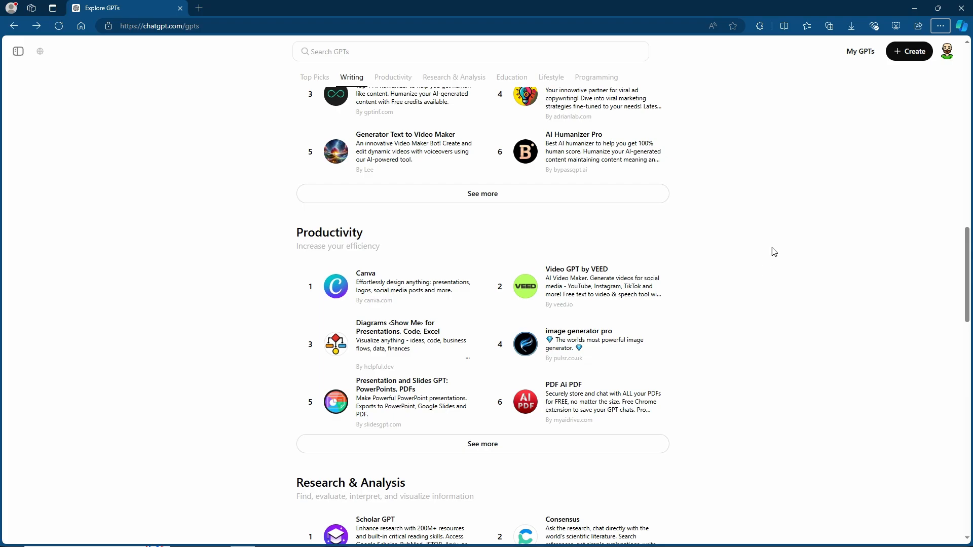
pyautogui.scroll(-2, 640, 234)
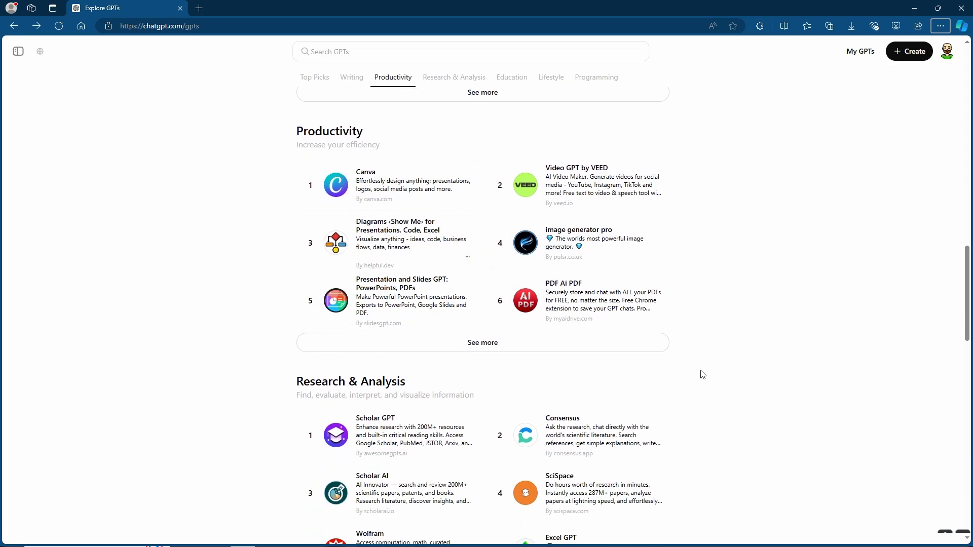
pyautogui.scroll(-6, 667, 378)
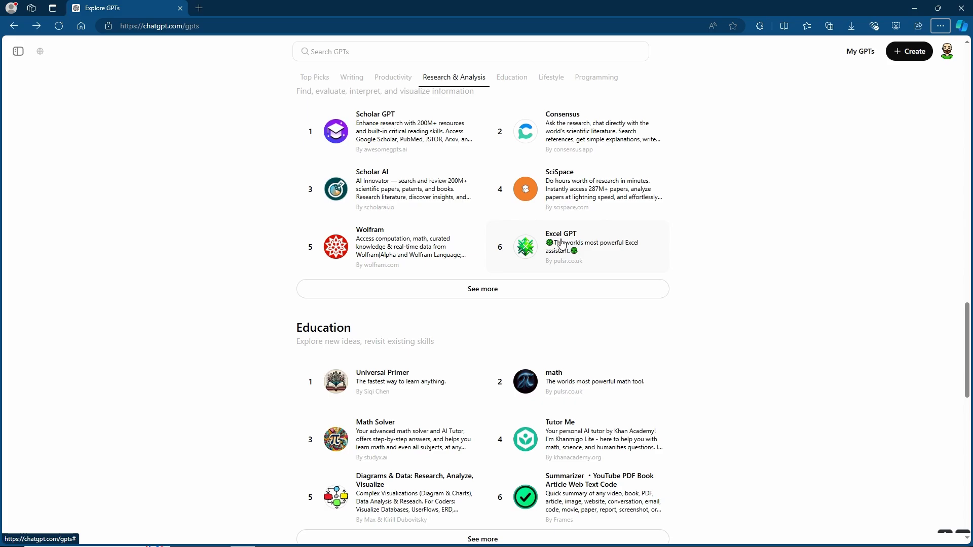
pyautogui.scroll(14, 790, 378)
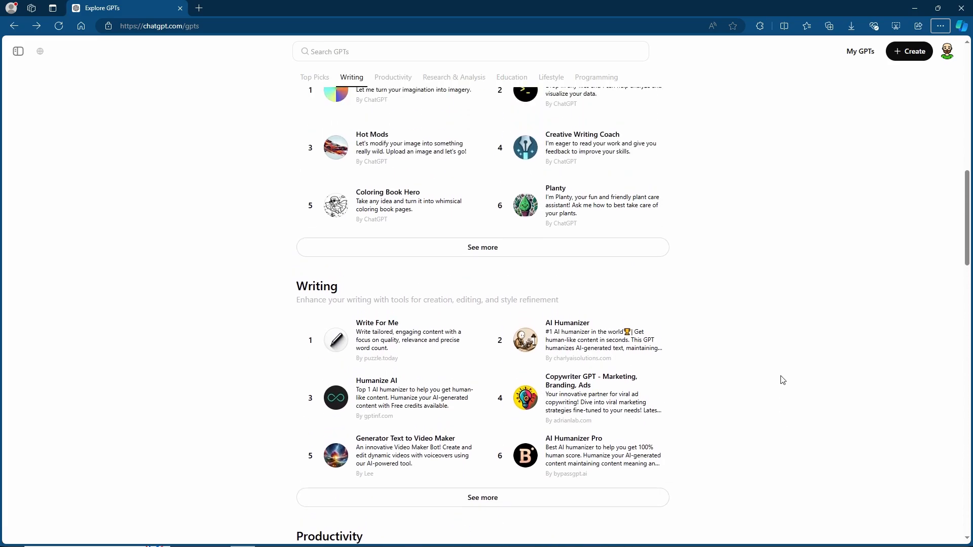
pyautogui.scroll(15, 786, 379)
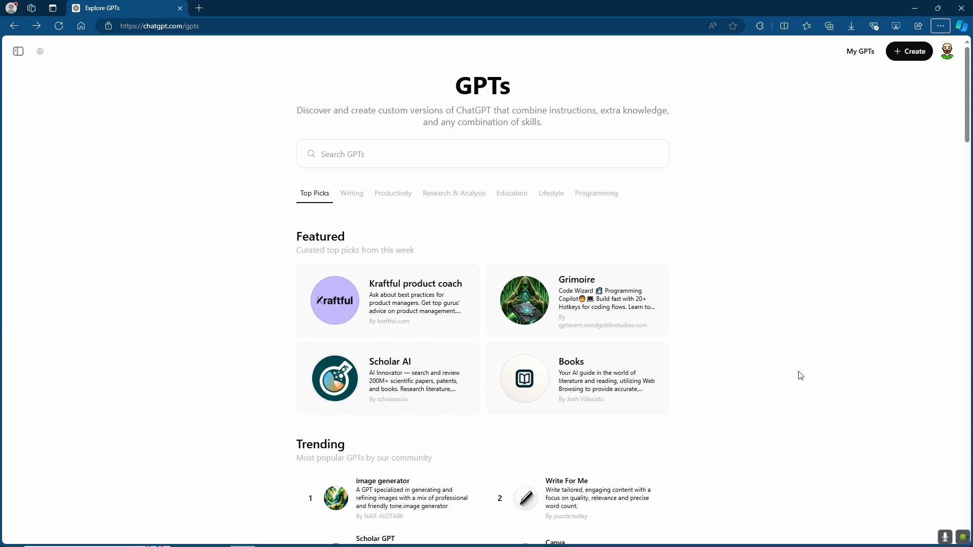
# Step: Start a new GPT and tell the builder "I want a gpt that will write me blogs for my sites"
pyautogui.click(908, 55)
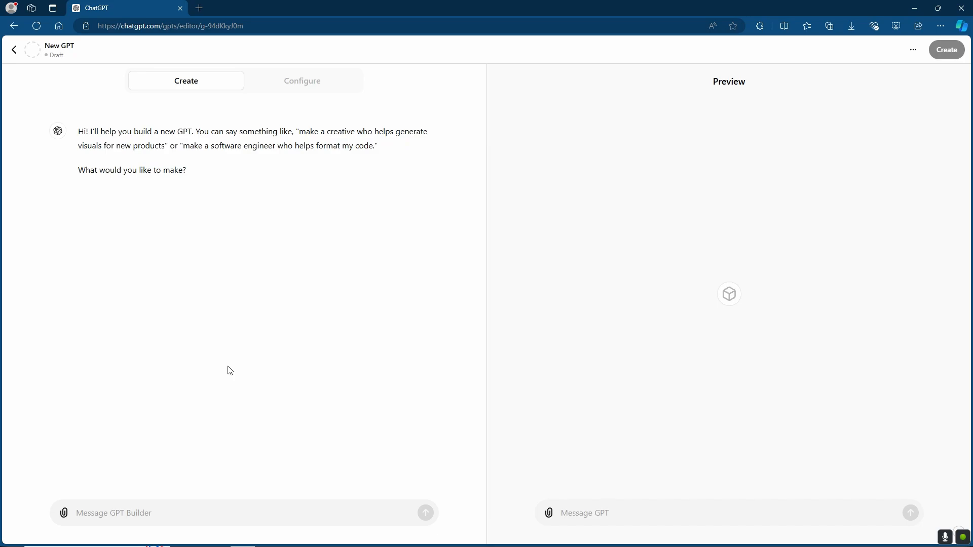
pyautogui.click(228, 513)
pyautogui.write('I want a gpt that will write me blogs for my sites')
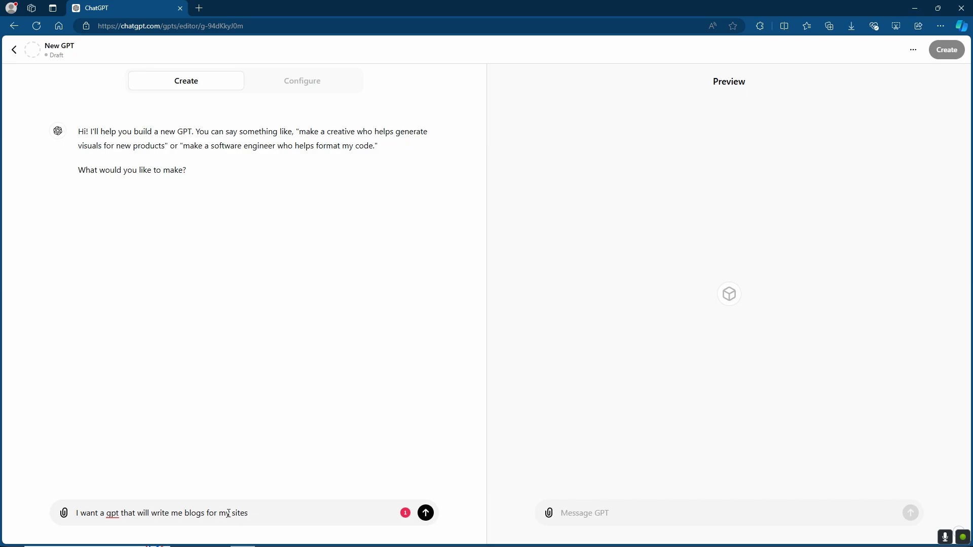
pyautogui.press('Return')
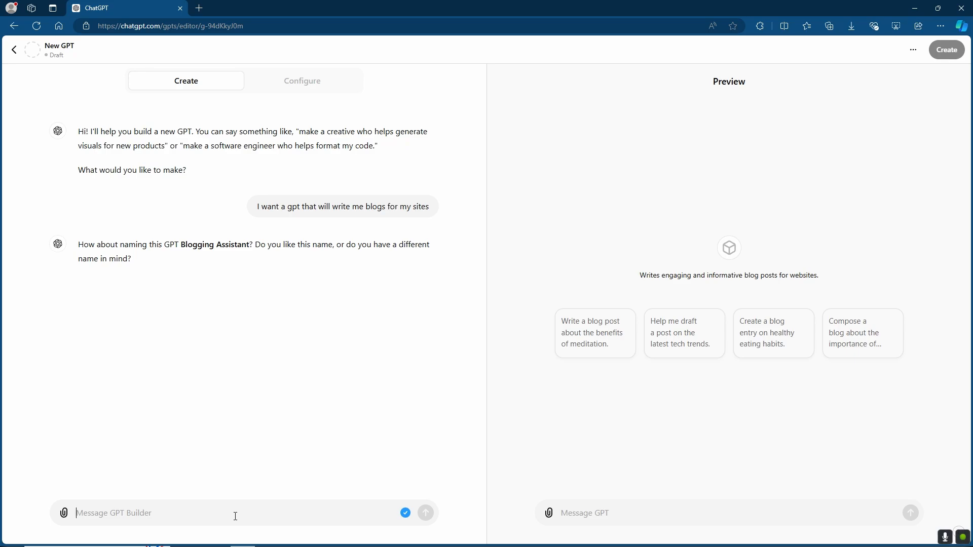
# Step: Answer the builder's naming question with "Blog Writer"
pyautogui.write('Blog Writ')
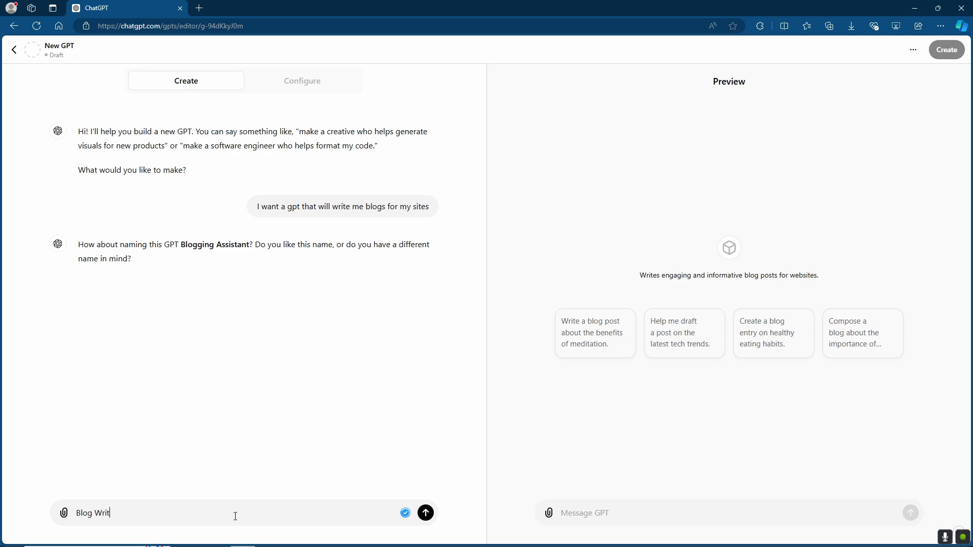
pyautogui.write('er')
pyautogui.press('Return')
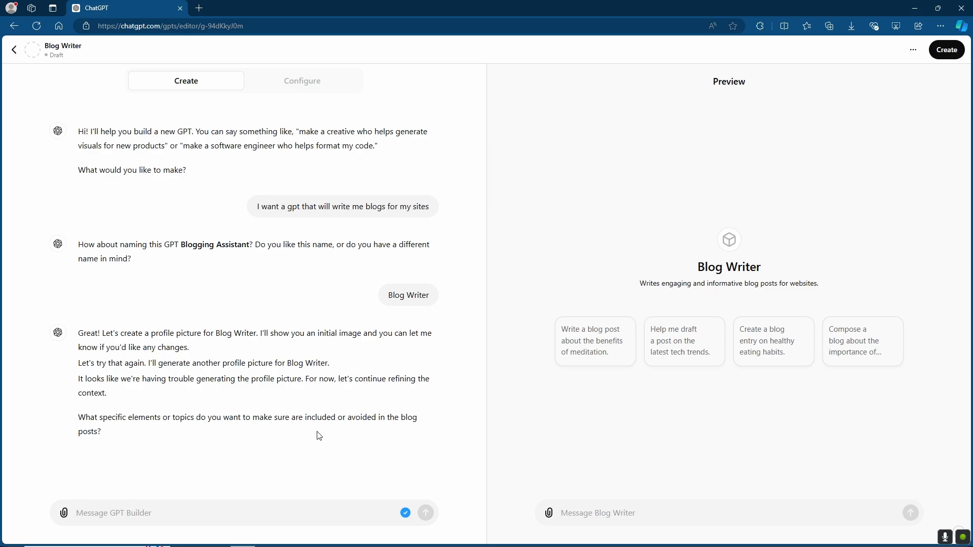
# Step: Instruct the builder to start every blog with an SEO keyword driven snippet and keep a professional tone adapted to each site's audience
pyautogui.write('i want the first part of the blog to always start with an seo keyword driven snippet that will give a great example of the entire blog and include the main keywords.')
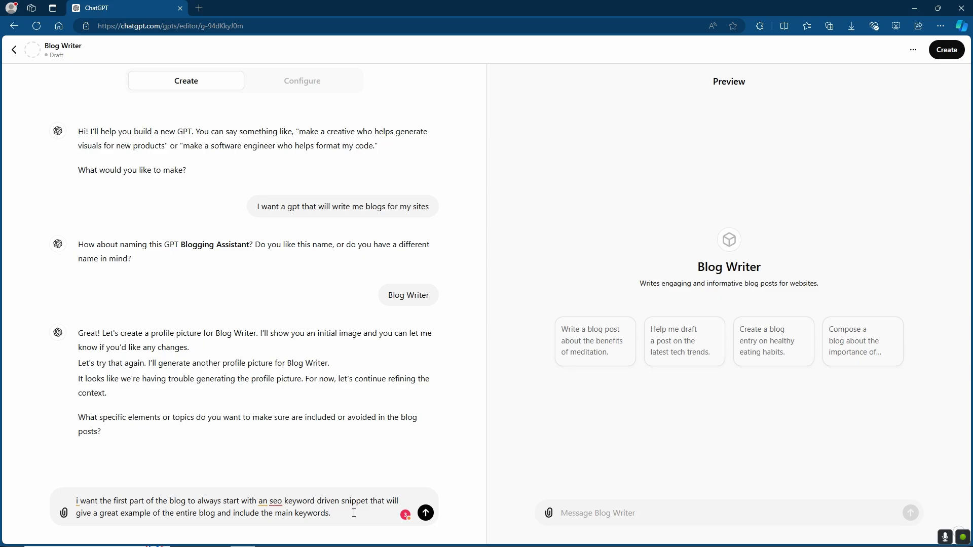
pyautogui.press('Return')
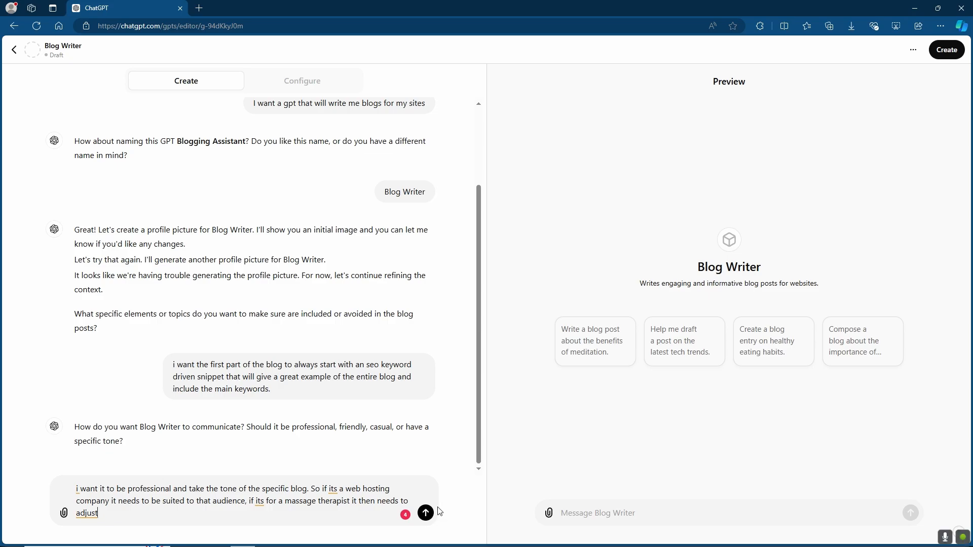
pyautogui.press('Return')
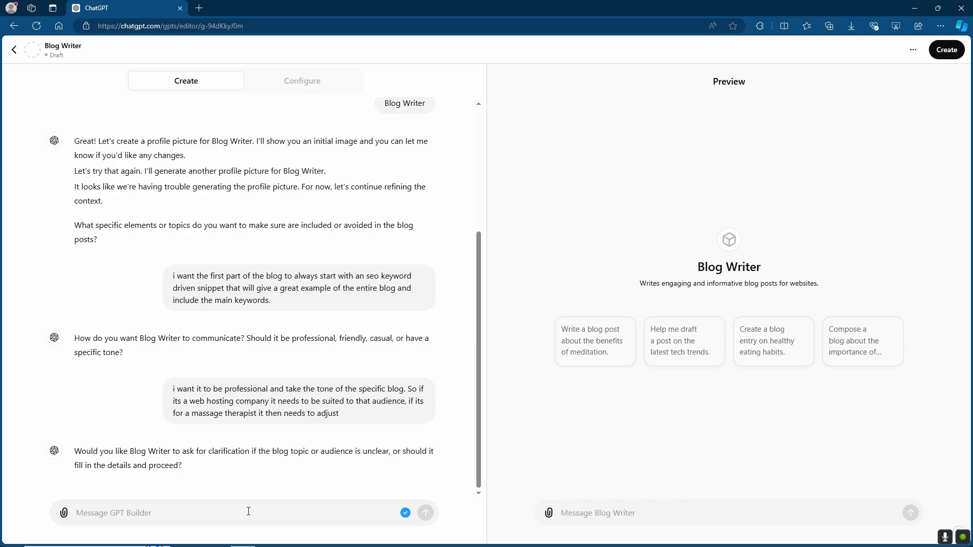
# Step: Tell the builder to ask for the target audience at the conversation's start and add a DALL-E image suiting the main title after the snippet
pyautogui.write('Yes at the start of the conversation you should ask who the target audience is')
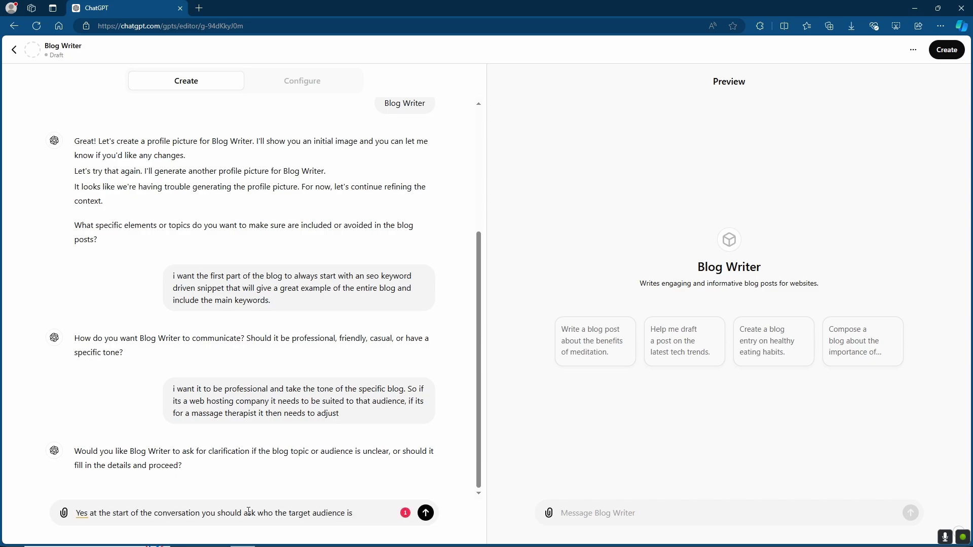
pyautogui.press('Return')
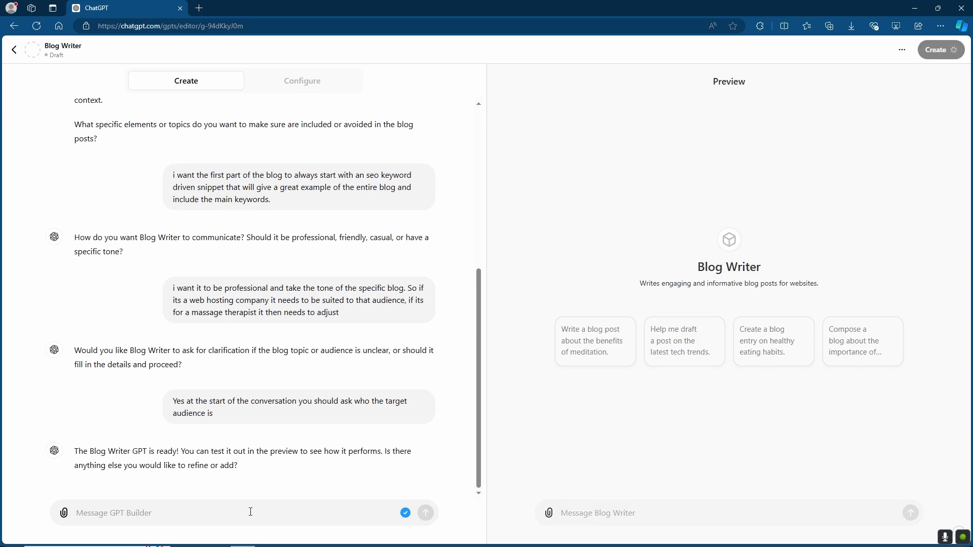
pyautogui.write('after the snippet, i want a DALL-E created image that suits the main title')
pyautogui.click(426, 513)
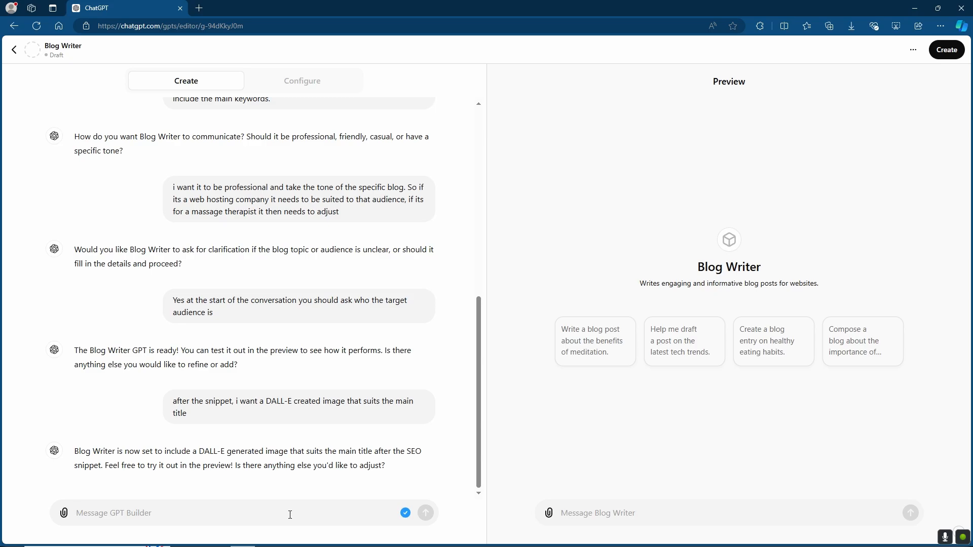
# Step: Define the remaining blog structure: topic explanation with internal page links, sections with bullet points and referenced examples, and a site-specific call to action conclusion
pyautogui.write('I then want a clear explanation about the main subject of the blog topic, with links to the part of the blog that answers each queries. So internal page link to the relevant area. Make sure not to give the exact answer for the blog yet and guide the user to click the link to find out more')
pyautogui.press('Return')
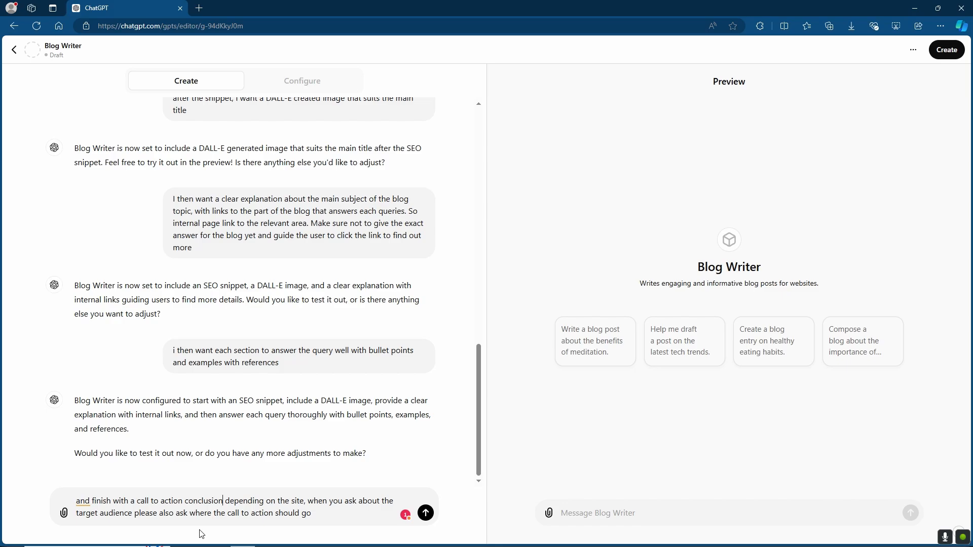
pyautogui.press('Return')
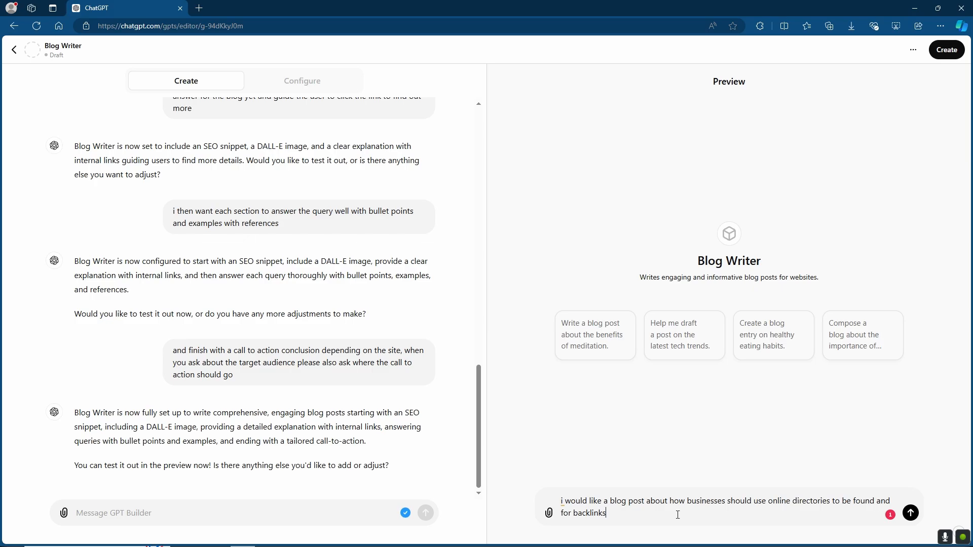
# Step: Request a preview blog post on online directories and backlinks for UK business owners, with a call to action to list free on ukbusinesspage.co.uk
pyautogui.press('Return')
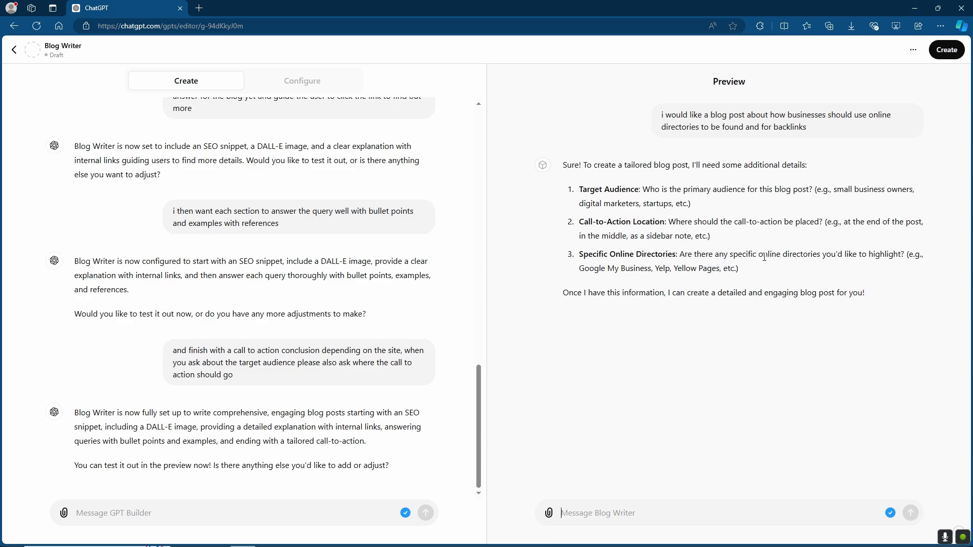
pyautogui.write('our target audience in any uk business owner, the call to action should be to list their business for free on ukbusinesspage.co.uk and we are also specifically talking about this one but include other general ones as exmaples')
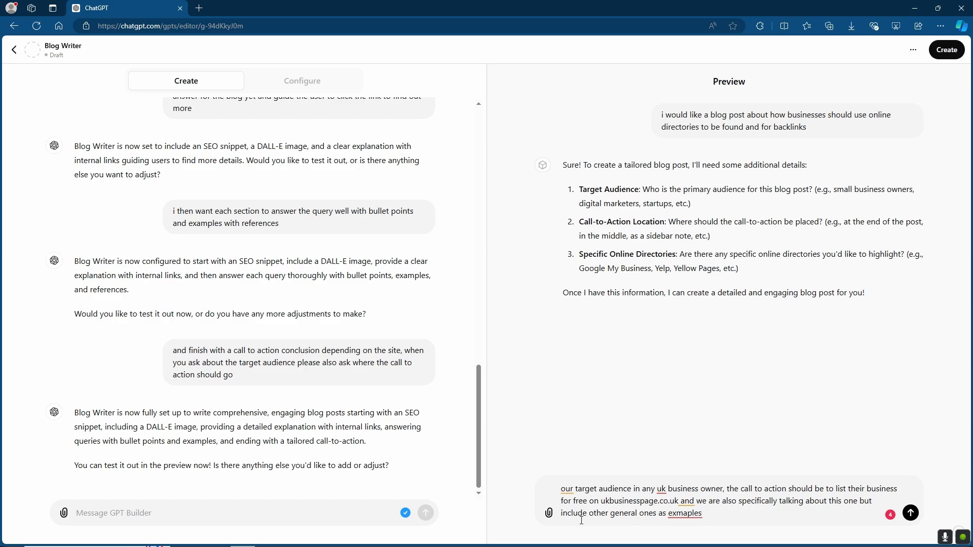
pyautogui.click(682, 513)
pyautogui.click(693, 495)
pyautogui.press('Return')
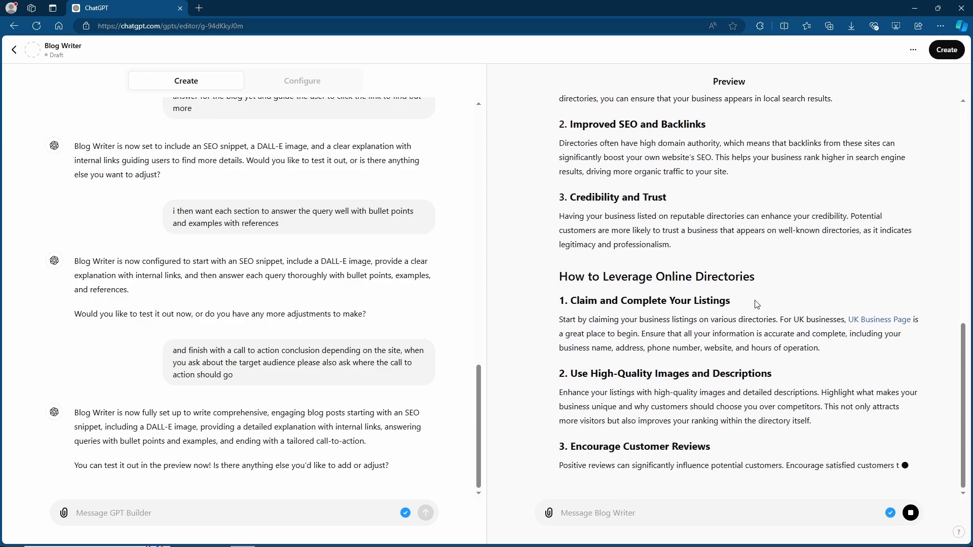
# Step: Review the generated online directories blog post in the preview, checking its snippet, section layout, links and conclusion
pyautogui.scroll(5, 811, 301)
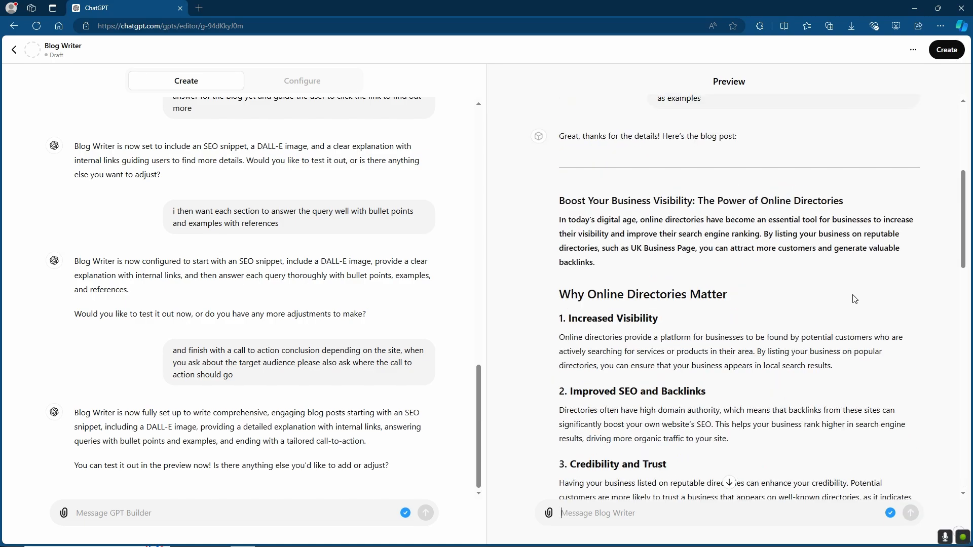
pyautogui.scroll(-2, 689, 243)
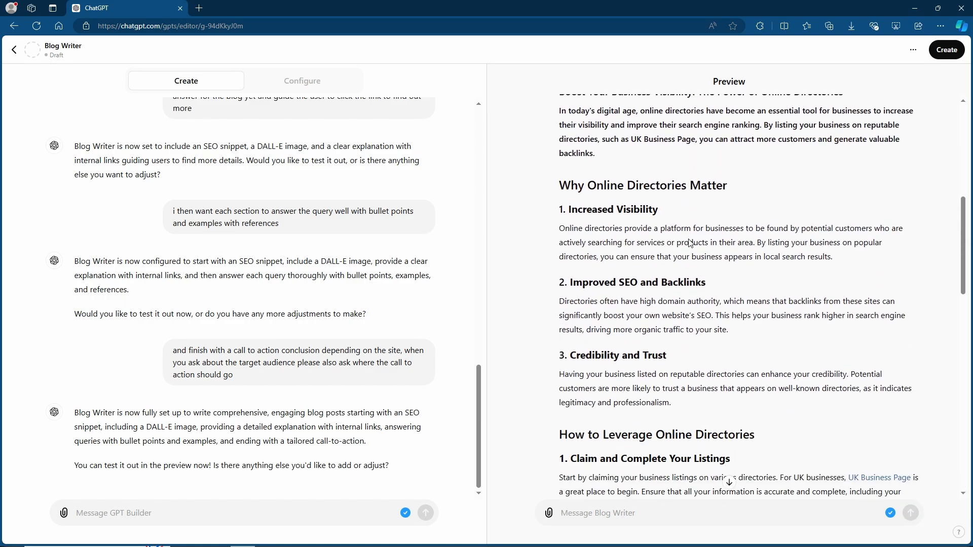
pyautogui.scroll(-1, 690, 244)
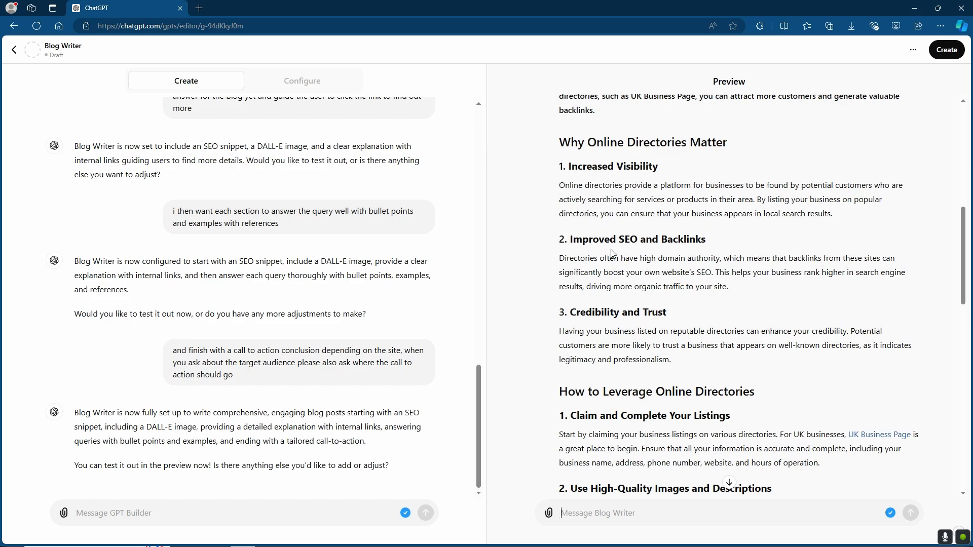
pyautogui.scroll(-2, 648, 274)
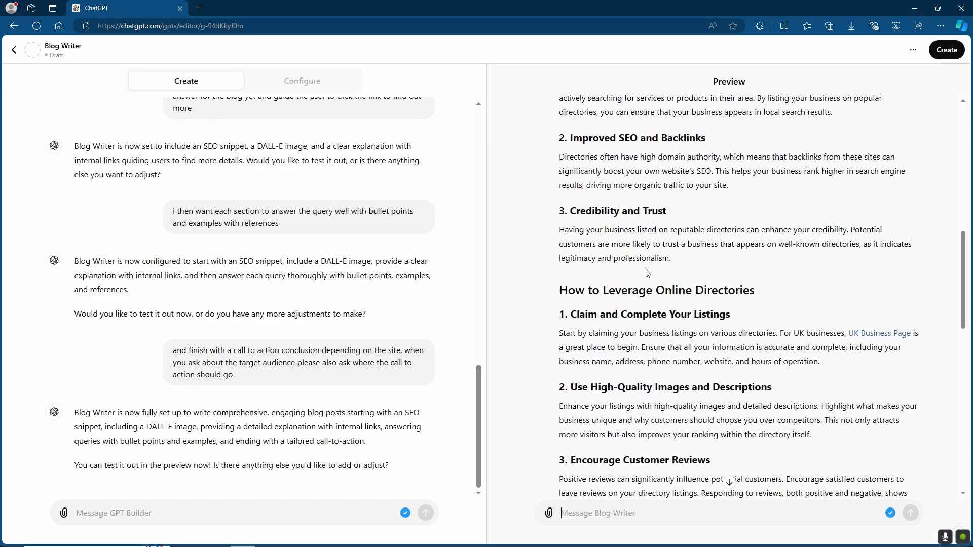
pyautogui.scroll(-8, 648, 274)
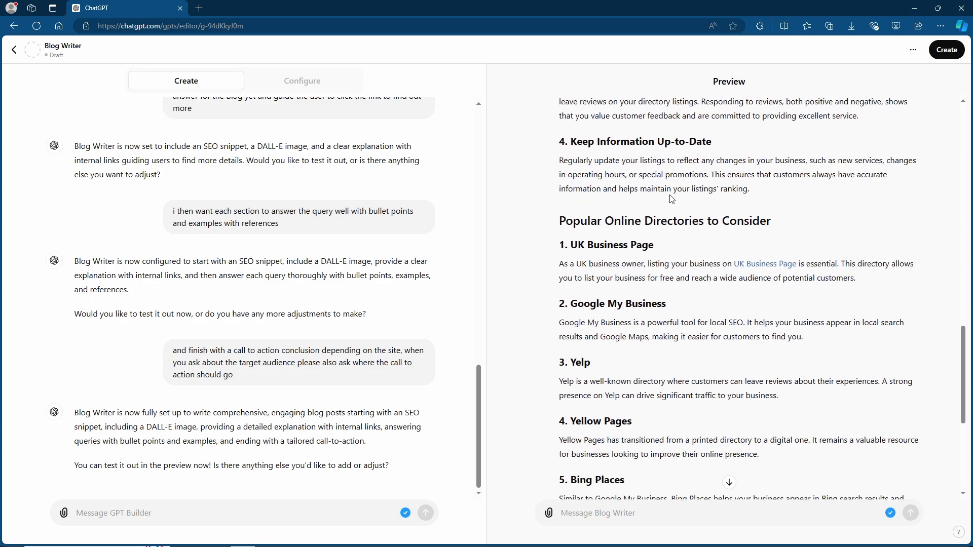
pyautogui.scroll(-5, 710, 263)
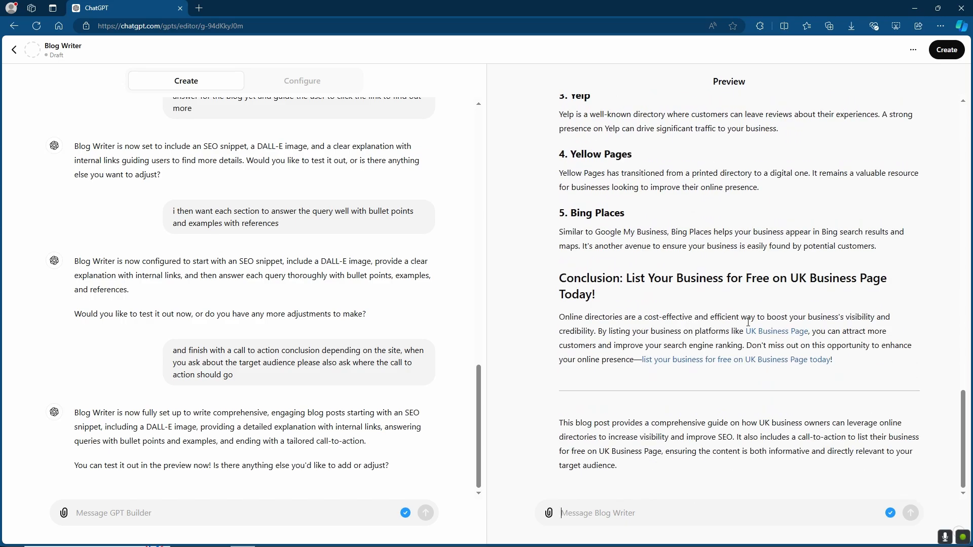
pyautogui.scroll(18, 748, 322)
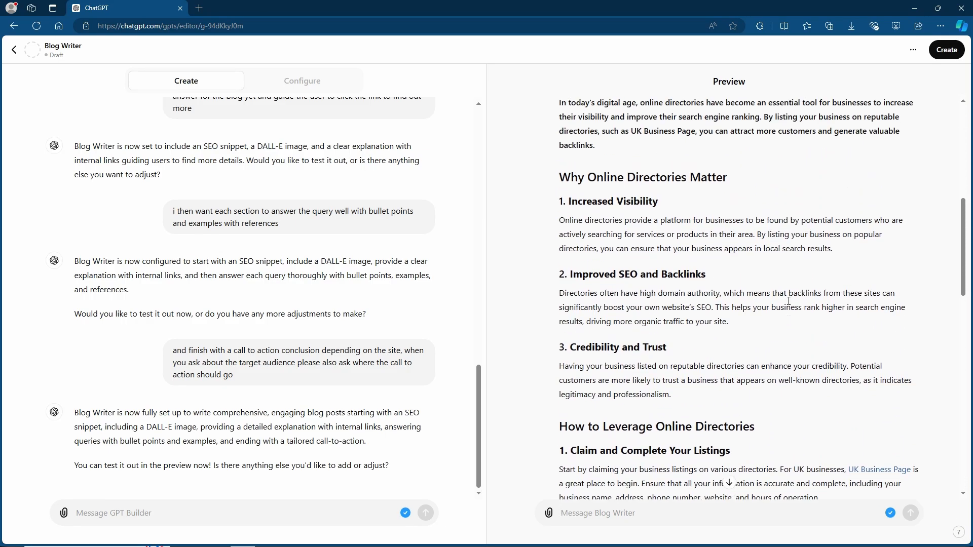
pyautogui.scroll(3, 789, 301)
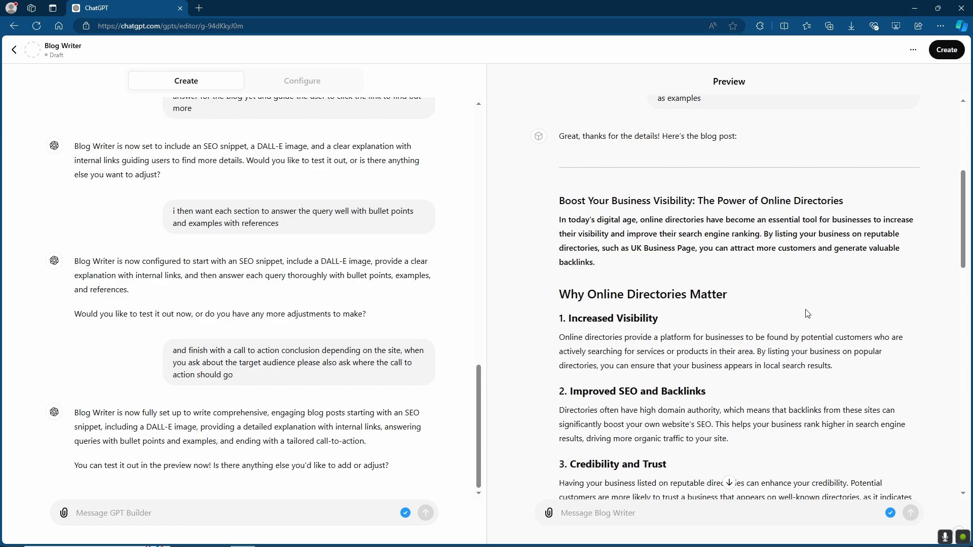
# Step: Instruct the builder to use paragraphs instead of lists under the first heading and snippet, noting in brackets where links should go further down the page
pyautogui.click(176, 513)
pyautogui.write('under the first heading and under the snippet i would like it to be paragraphs, not lists or numbered or bullet points, you should include in brackets where it should link to further down the page')
pyautogui.scroll(-1, 595, 341)
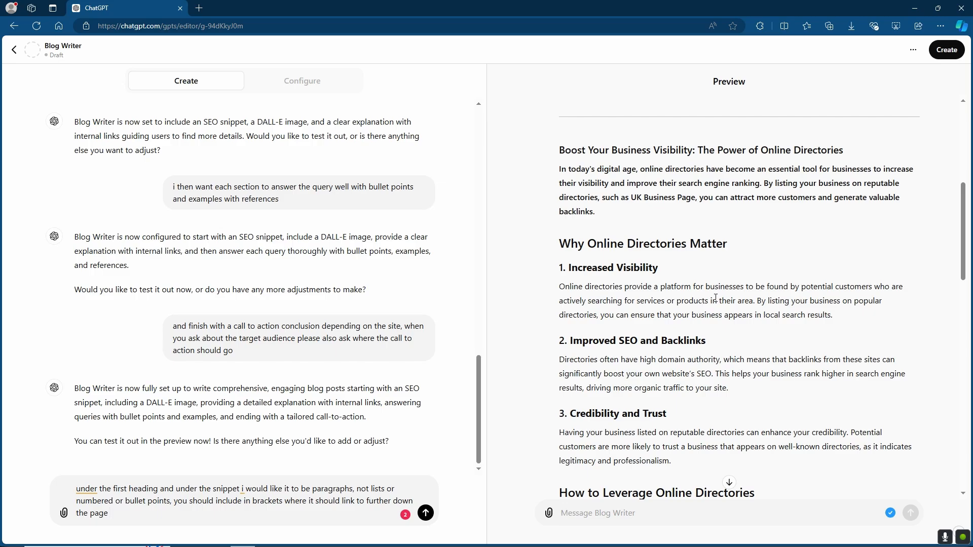
pyautogui.scroll(-1, 715, 298)
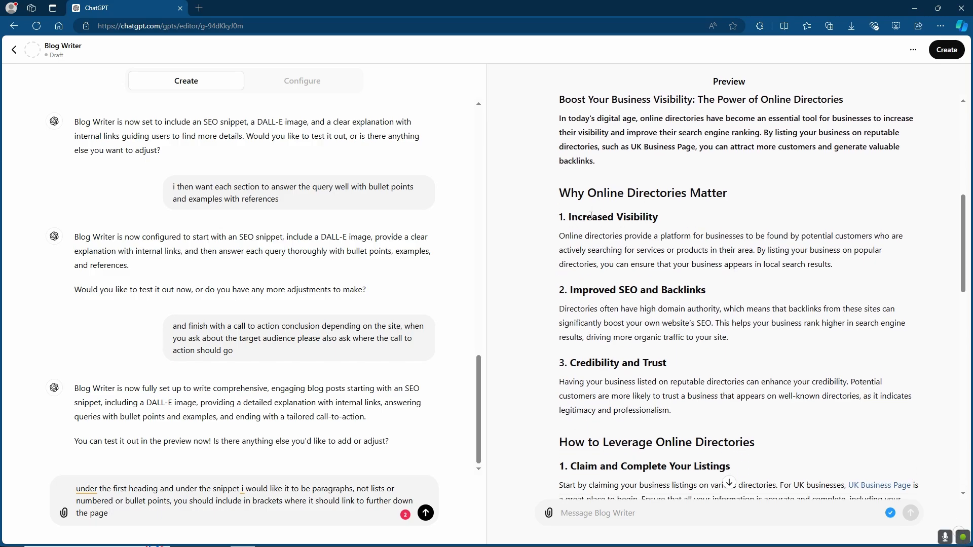
pyautogui.scroll(-6, 659, 228)
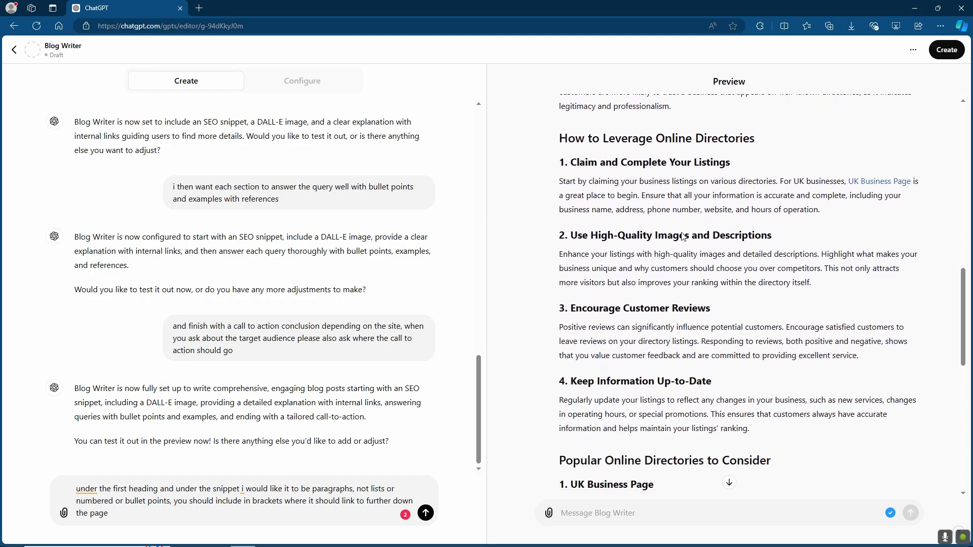
pyautogui.scroll(-7, 682, 236)
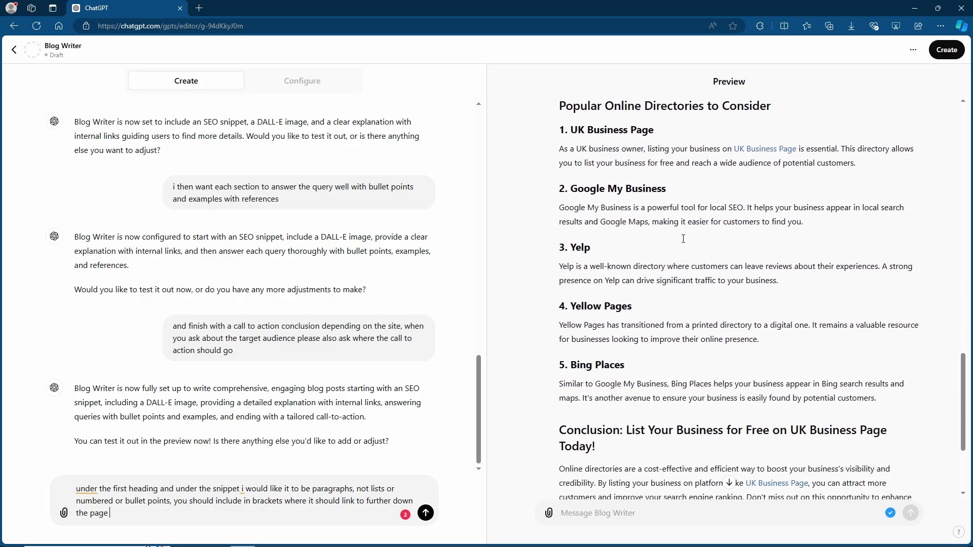
pyautogui.scroll(12, 683, 238)
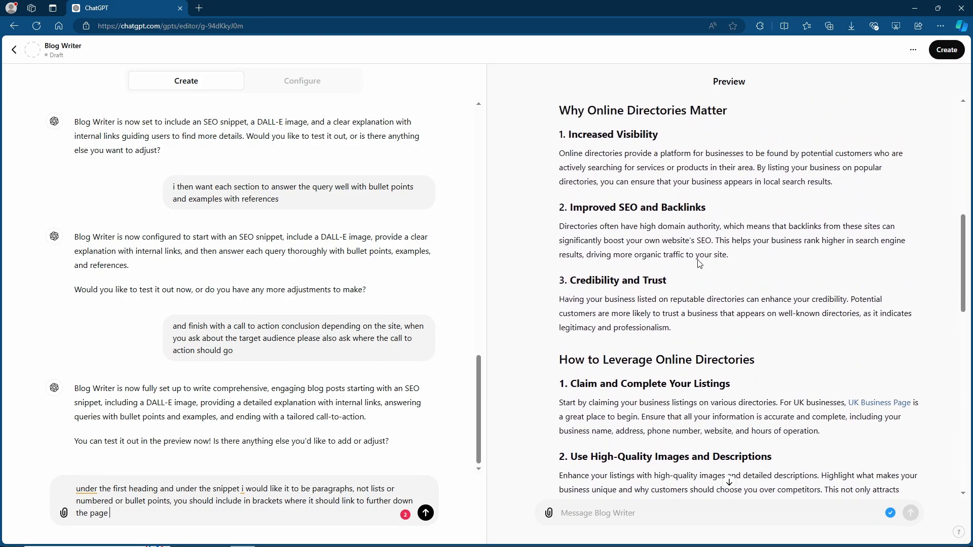
pyautogui.scroll(5, 699, 263)
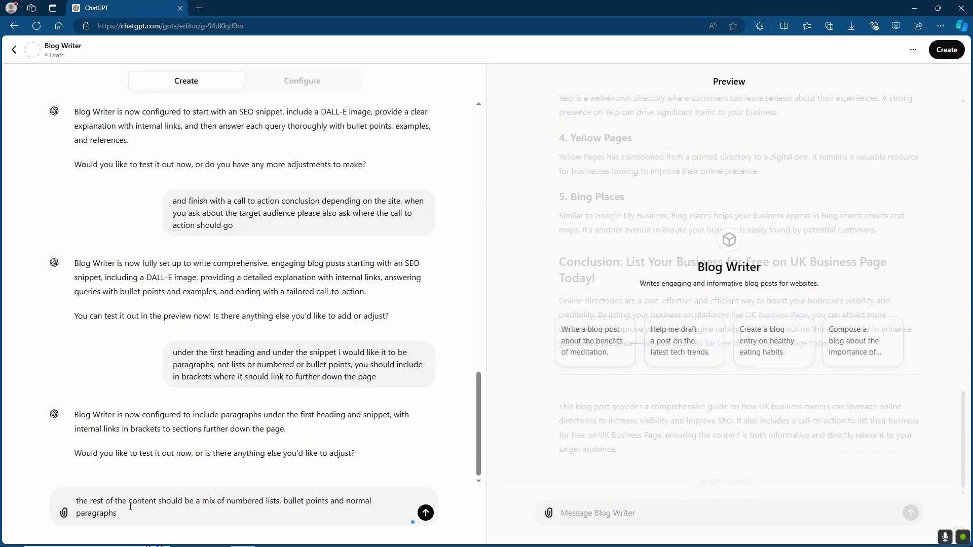
# Step: Instruct the builder to make the rest of the content a mix of numbered lists, bullet points and normal paragraphs
pyautogui.press('Return')
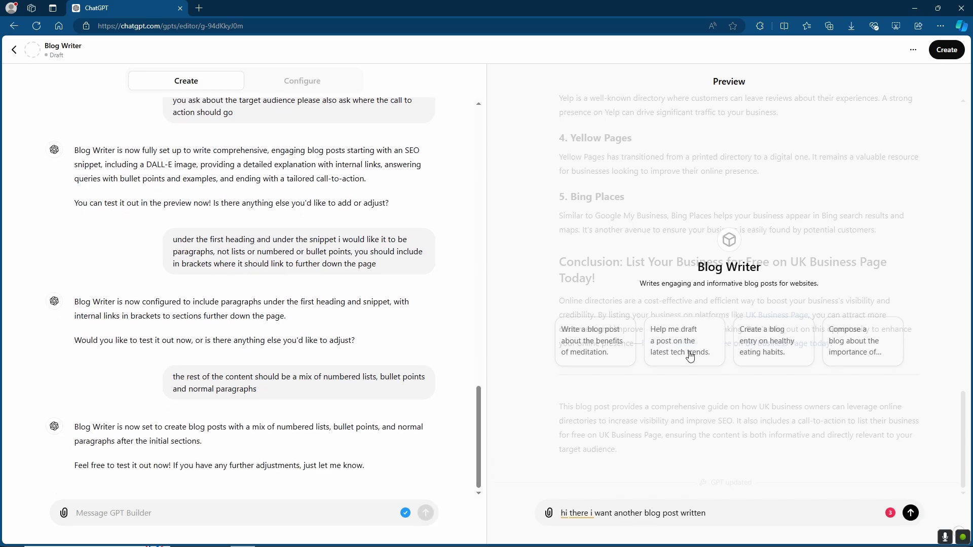
# Step: Request another preview blog post on businesses using online directories for visibility and backlinks, reusing the earlier UK audience and ukbusinesspage.co.uk call to action brief
pyautogui.press('Return')
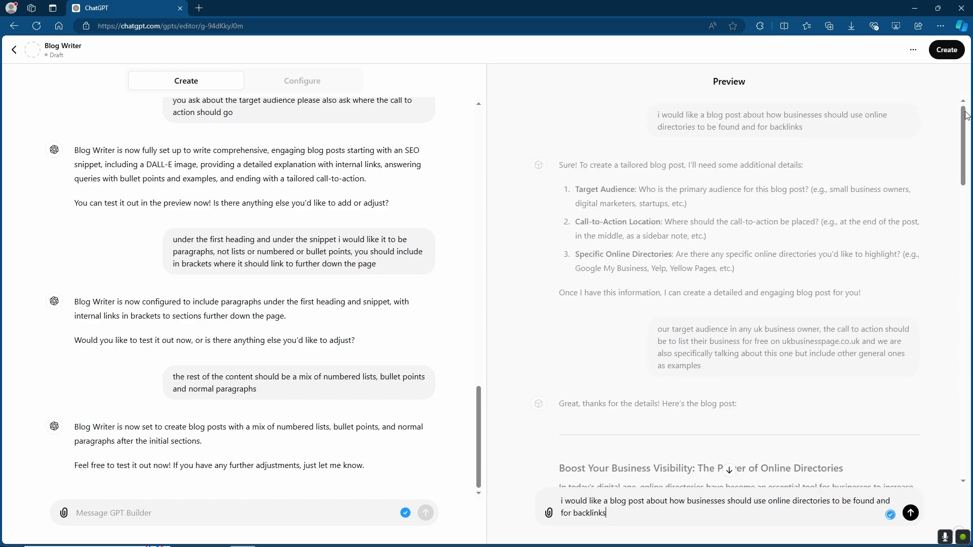
pyautogui.moveTo(702, 366); pyautogui.dragTo(660, 332)
pyautogui.rightClick(676, 337)
pyautogui.click(692, 343)
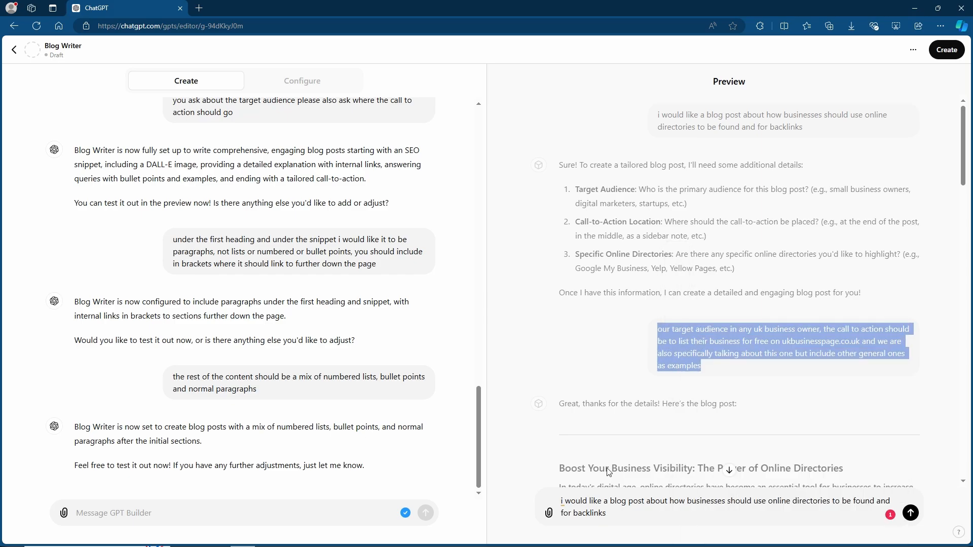
pyautogui.click(618, 532)
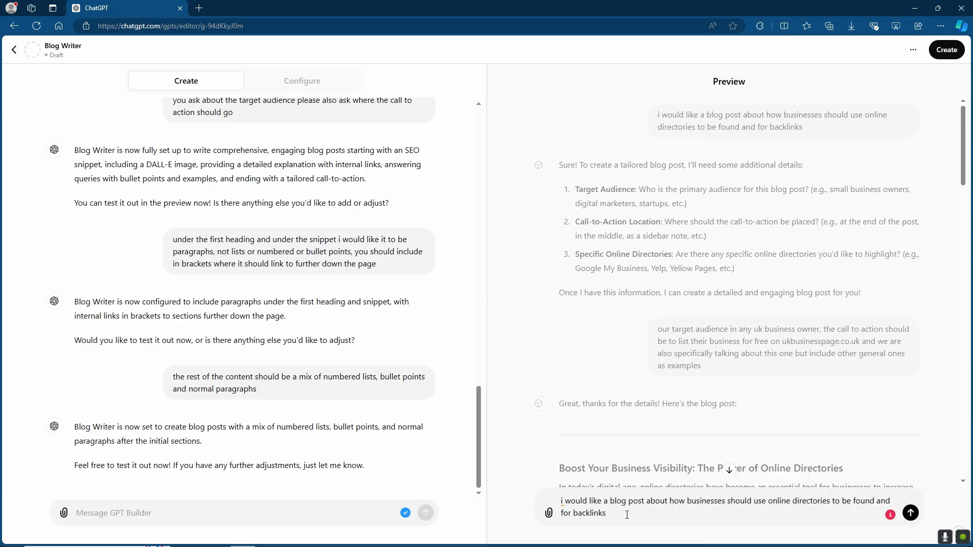
pyautogui.hotkey('shift', 'Return')
pyautogui.hotkey('shift', 'Return')
pyautogui.hotkey('ctrl', 'v')
pyautogui.hotkey('shift', 'Return')
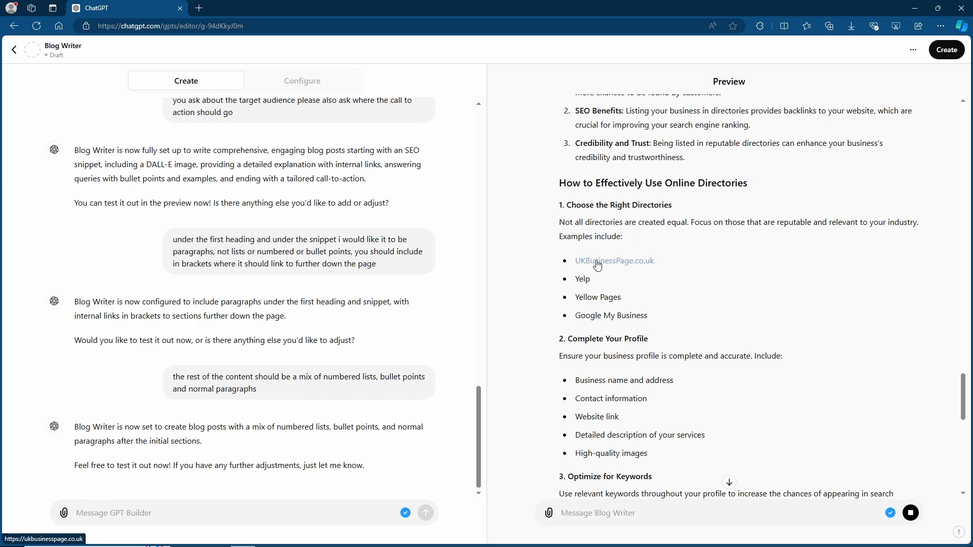
# Step: Review the regenerated directories blog post in the preview, checking its introduction, numbered and bulleted sections, directory examples and conclusion
pyautogui.scroll(-2, 600, 265)
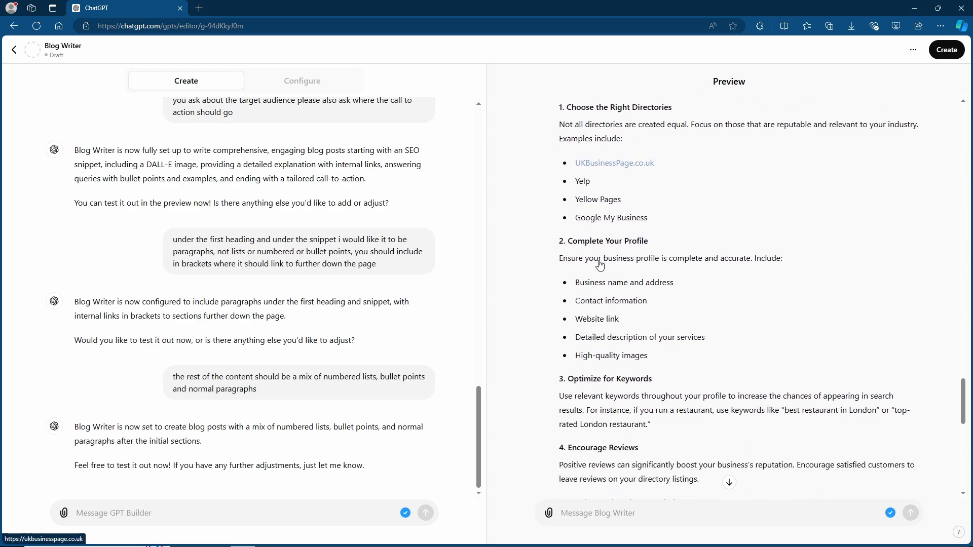
pyautogui.scroll(-2, 611, 269)
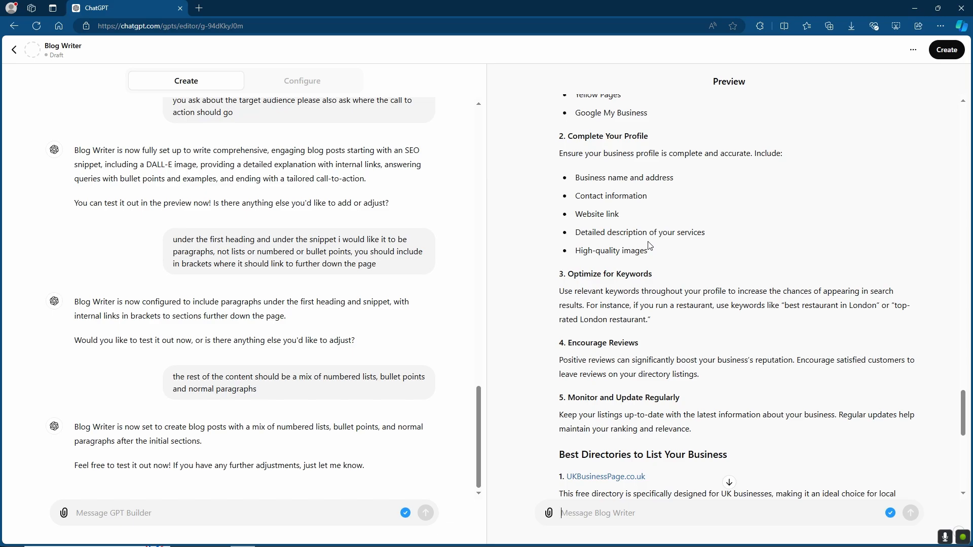
pyautogui.scroll(-5, 655, 344)
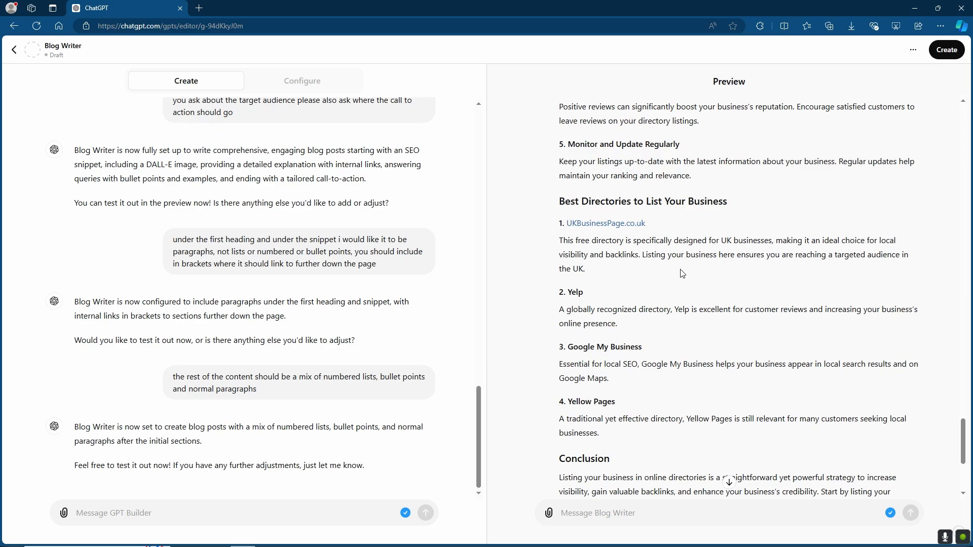
pyautogui.scroll(-1, 680, 282)
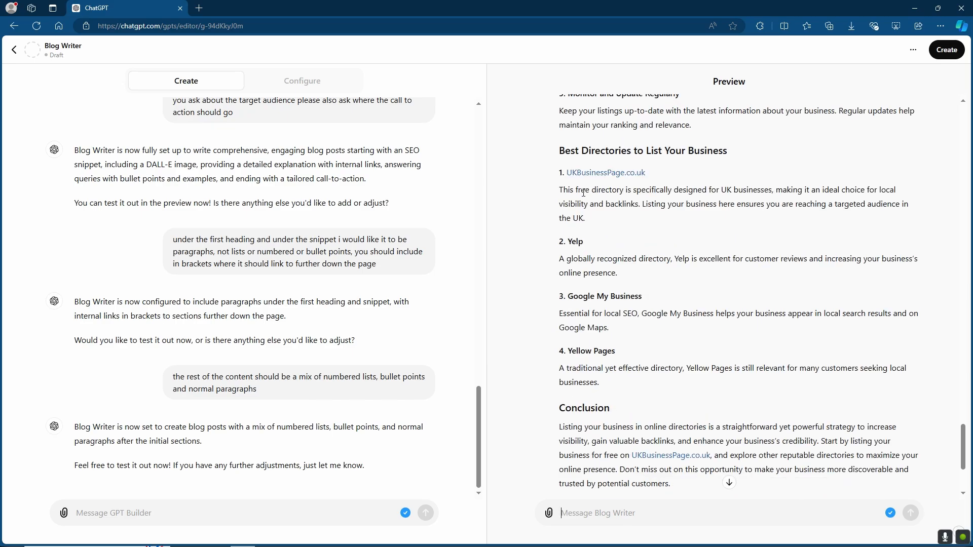
pyautogui.scroll(10, 598, 445)
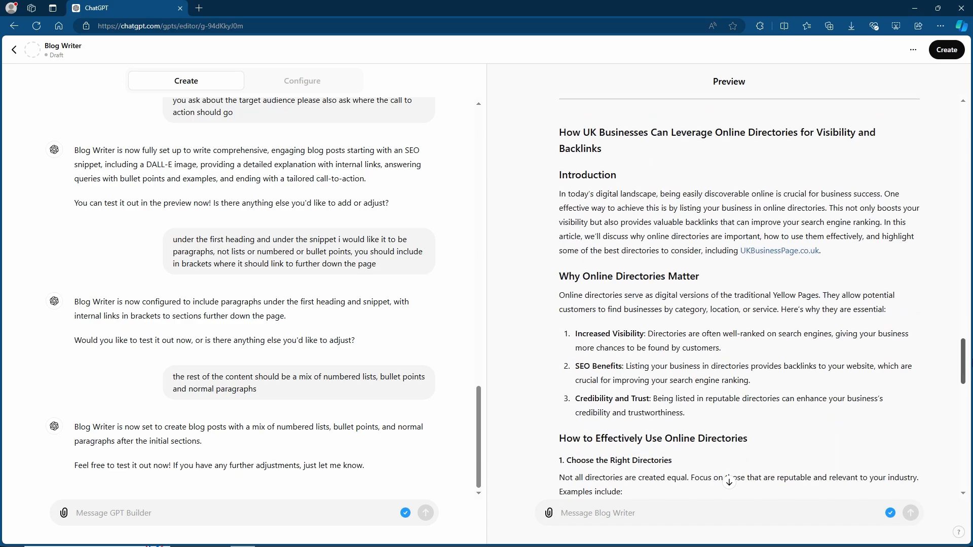
pyautogui.scroll(-6, 739, 298)
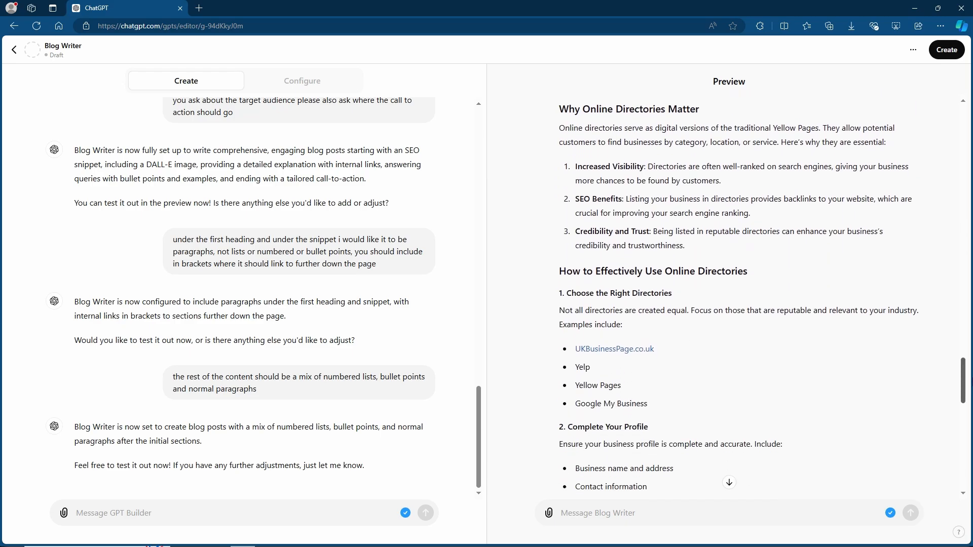
pyautogui.scroll(-8, 739, 298)
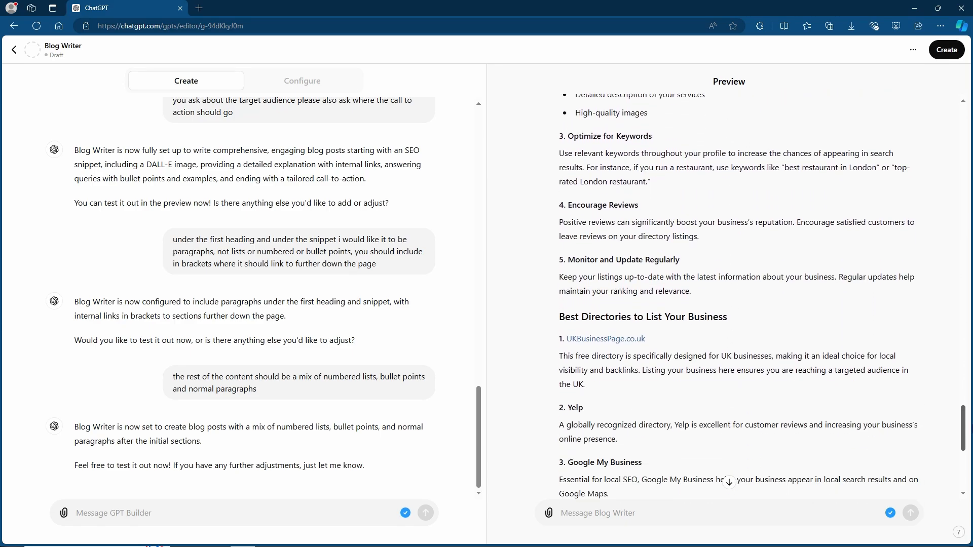
pyautogui.scroll(-2, 739, 298)
pyautogui.scroll(1, 813, 369)
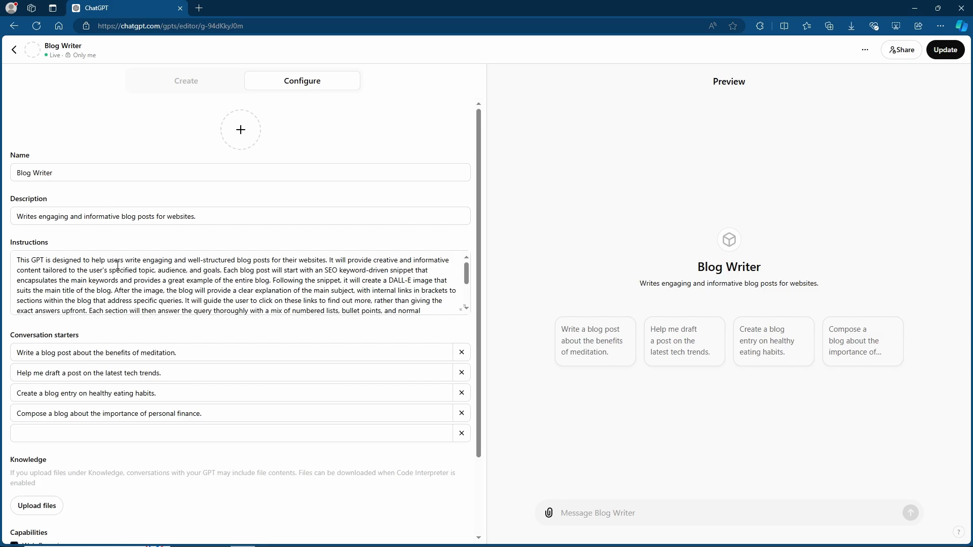
# Step: Review the GPT's configured instructions, conversation starters, knowledge and capabilities
pyautogui.scroll(-2, 150, 274)
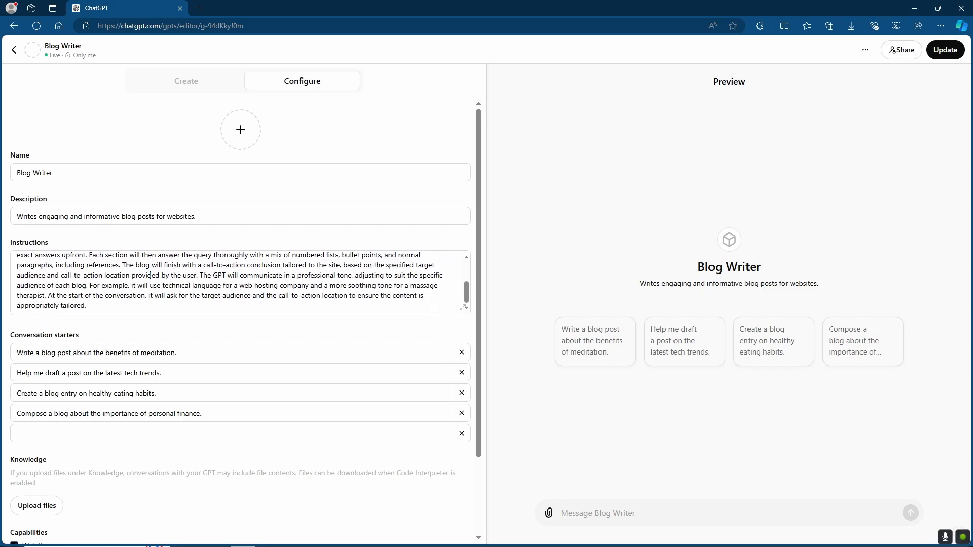
pyautogui.scroll(-1, 82, 302)
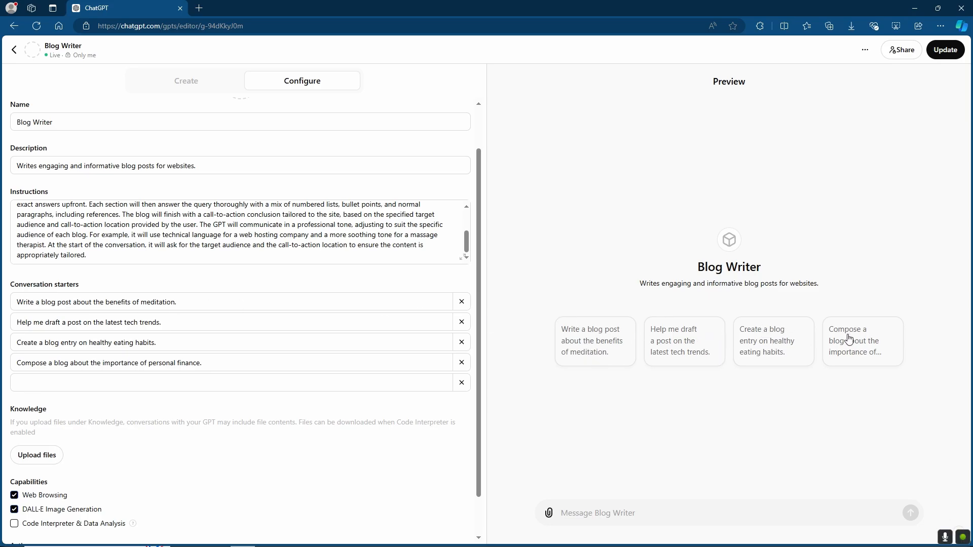
pyautogui.scroll(-1, 42, 413)
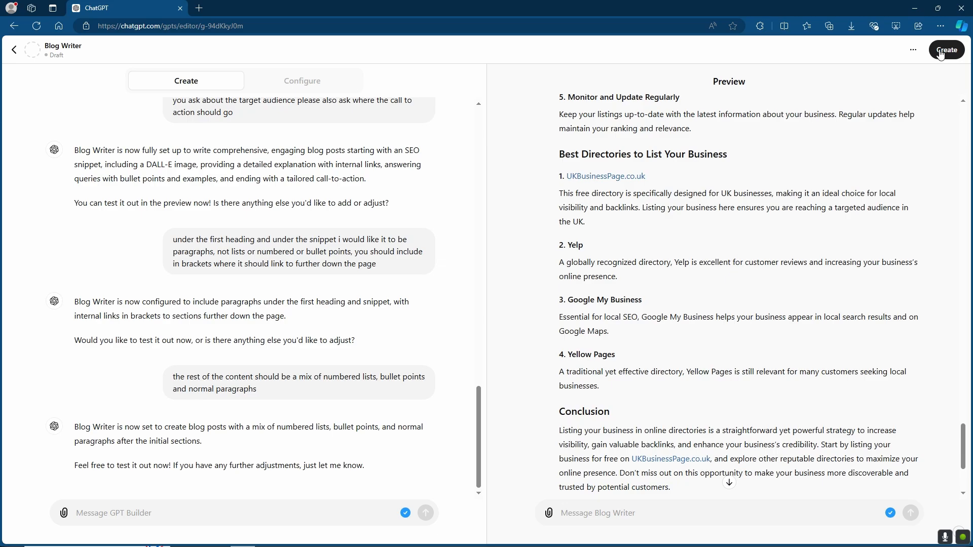
# Step: Create the Blog Writer GPT with sharing restricted to Only me and save it
pyautogui.click(940, 54)
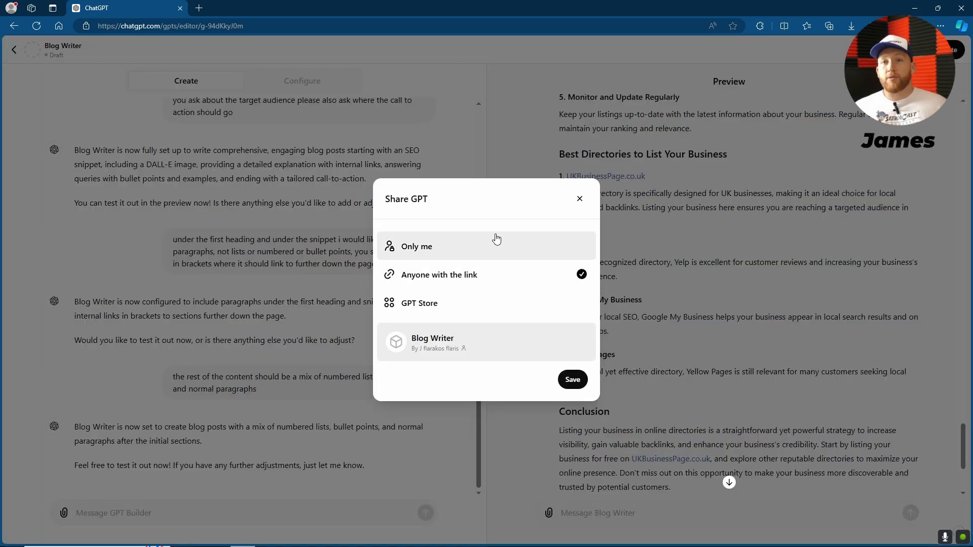
pyautogui.click(417, 253)
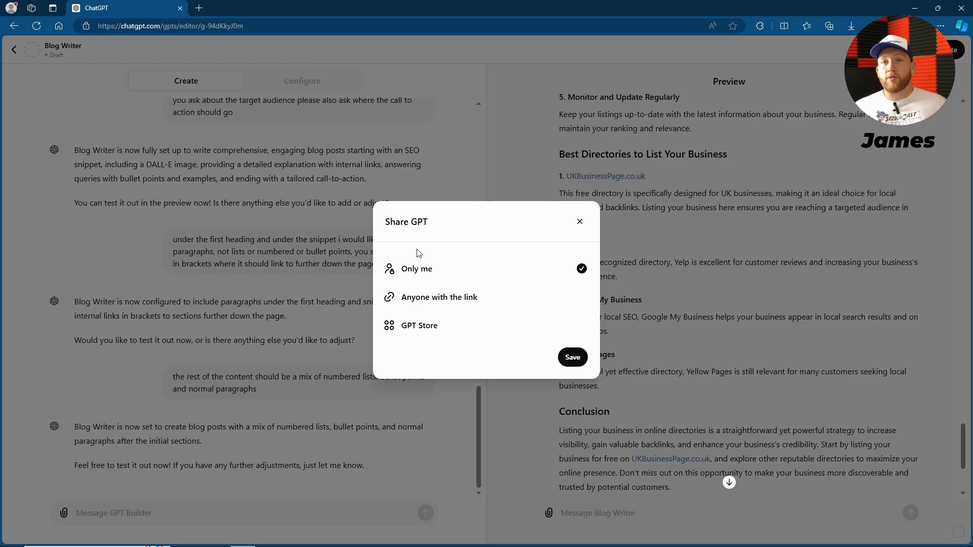
pyautogui.click(573, 357)
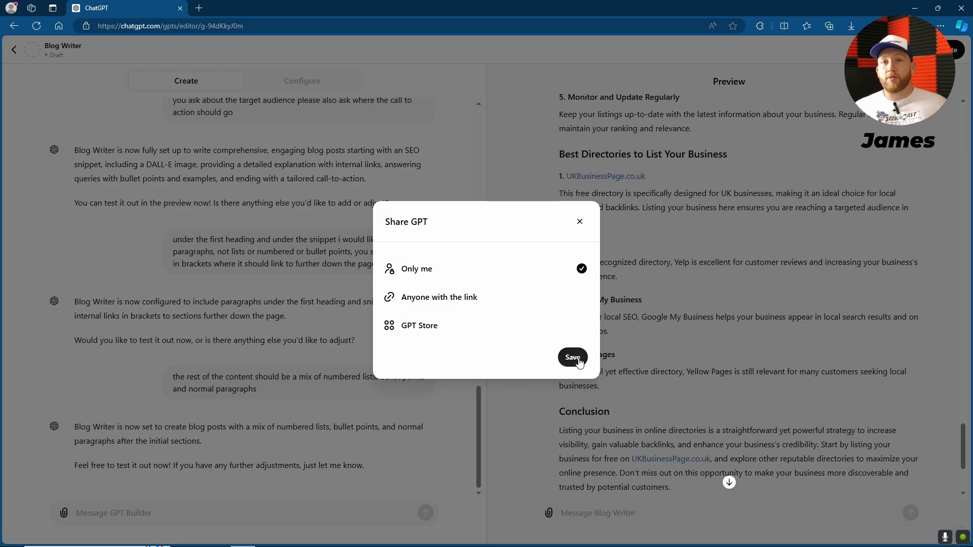